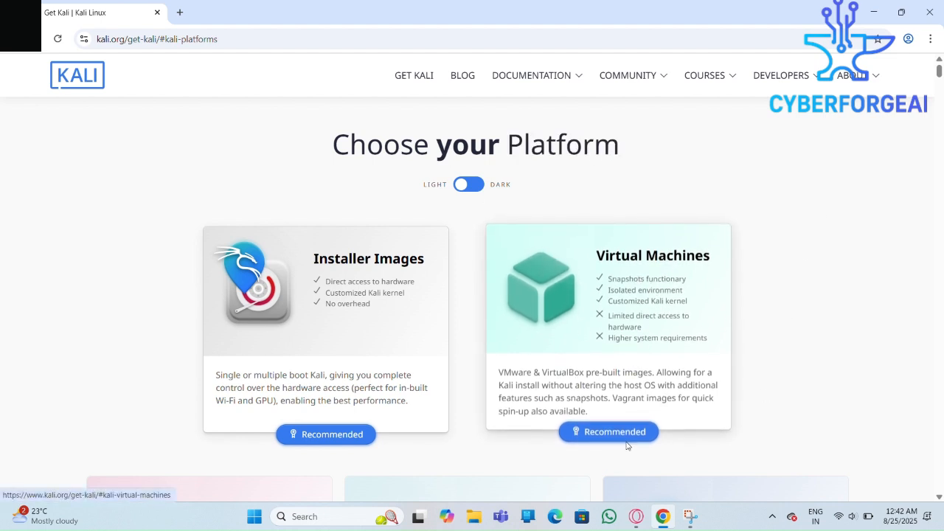
# Open Kali's pre-built virtual machine images and download the recommended VirtualBox image
pyautogui.click(611, 326)
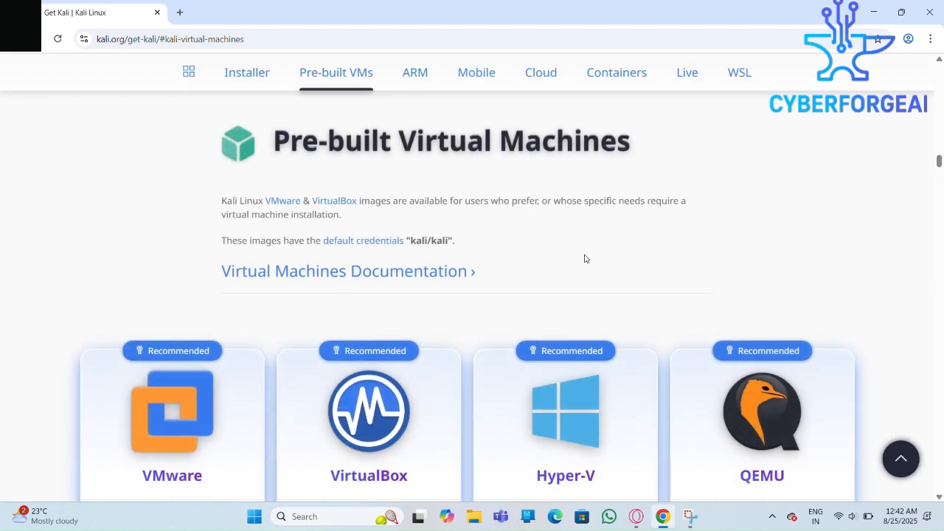
pyautogui.scroll(-2, 538, 243)
pyautogui.scroll(-1, 538, 247)
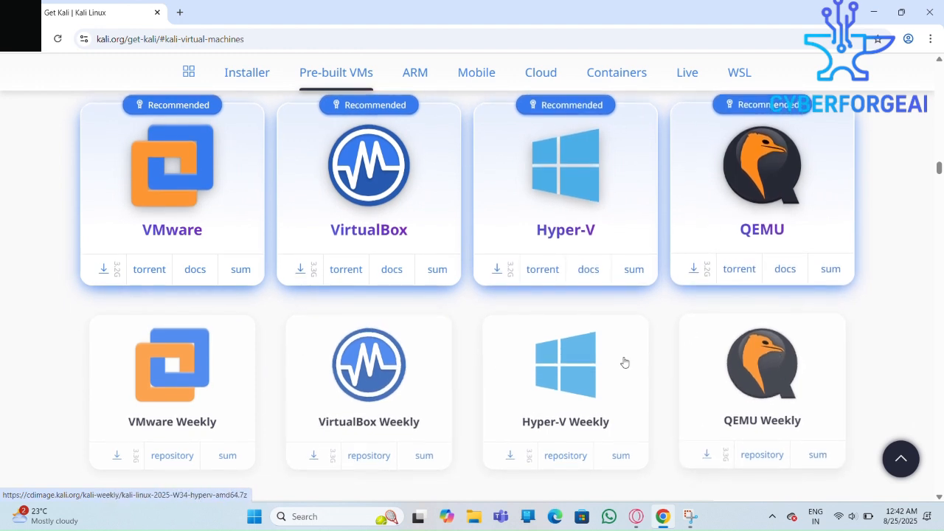
pyautogui.scroll(1, 367, 257)
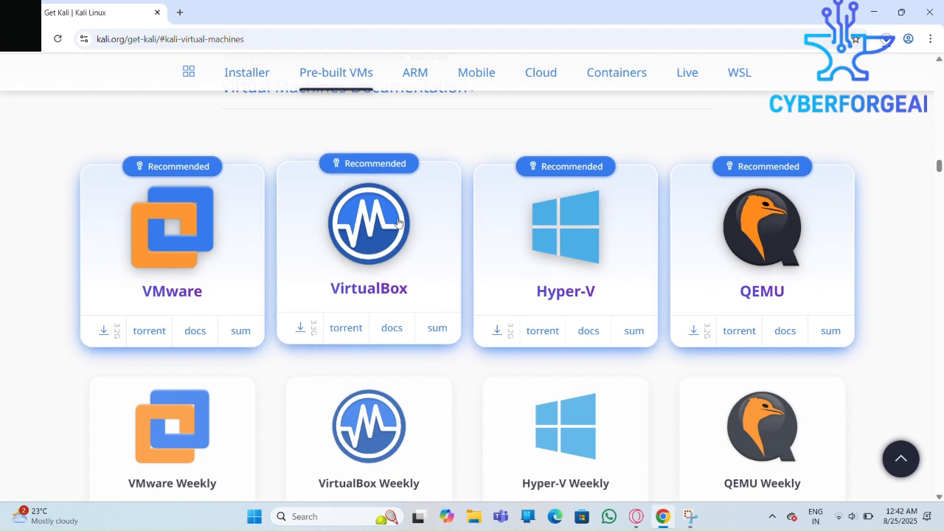
# Search Google for virtualbox in a new tab and open the Oracle VirtualBox website
pyautogui.click(180, 12)
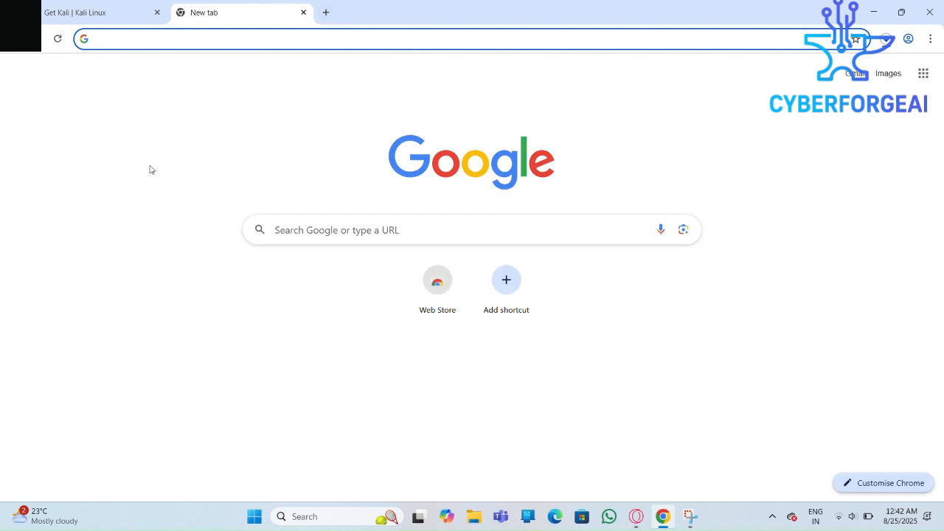
pyautogui.write('virtualbox')
pyautogui.press('Return')
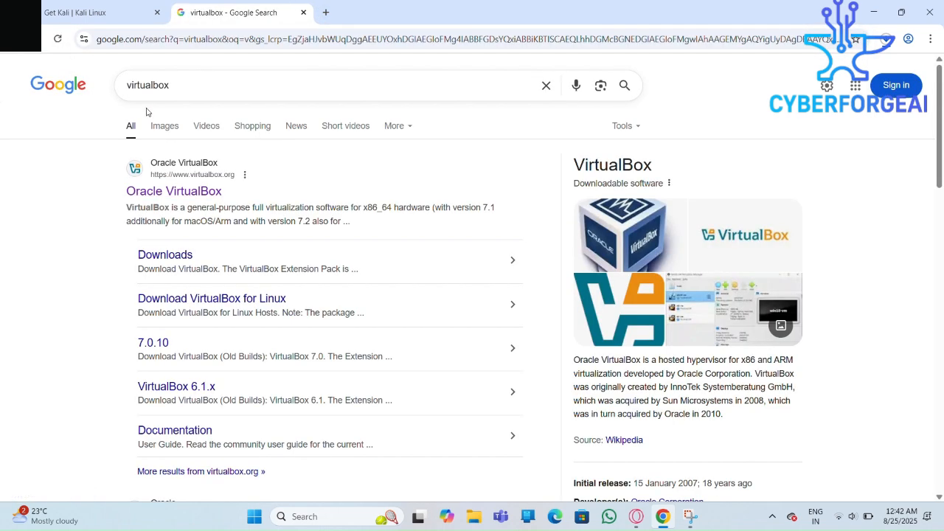
pyautogui.doubleClick(181, 90)
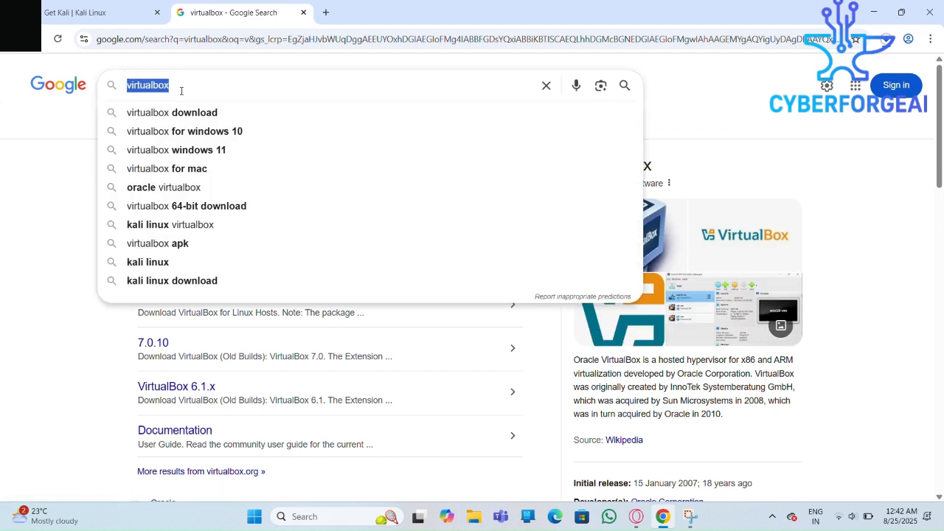
pyautogui.click(38, 186)
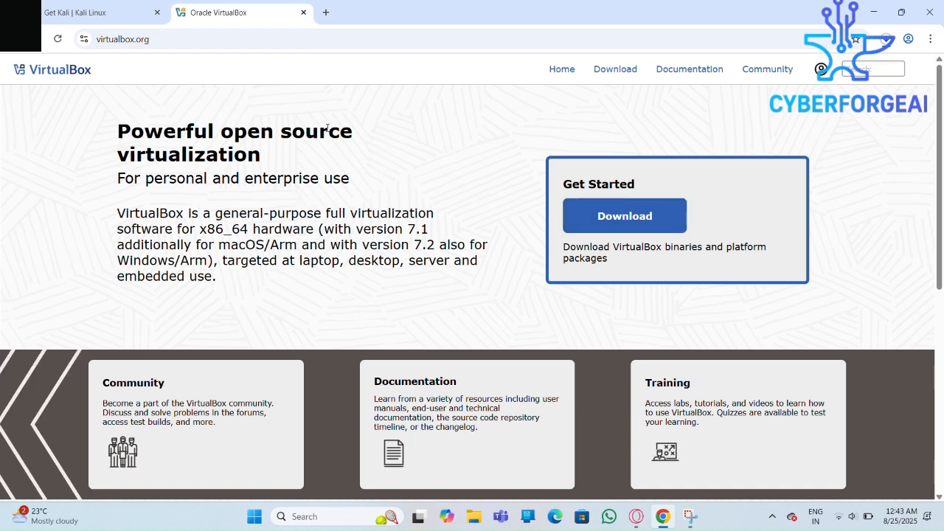
# Open the VirtualBox downloads page from the Get Started section of the home page
pyautogui.moveTo(120, 131); pyautogui.dragTo(280, 168)
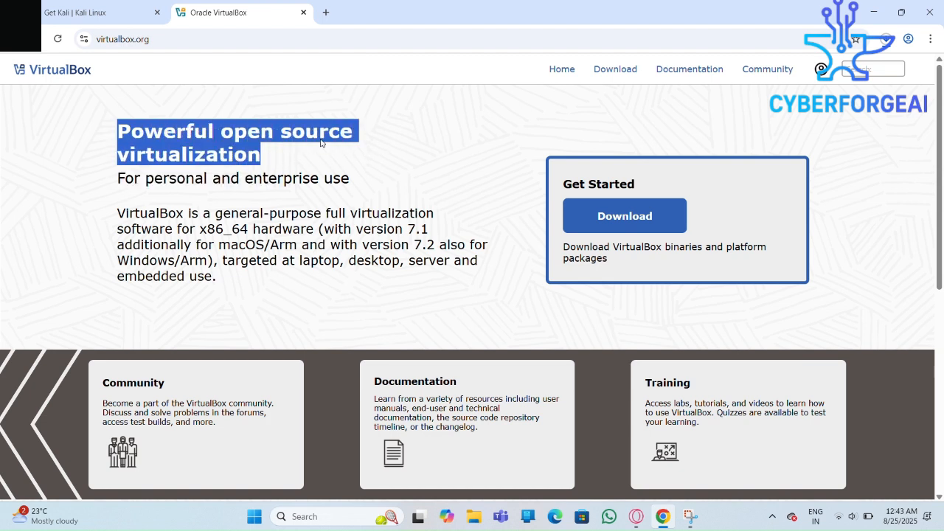
pyautogui.click(384, 143)
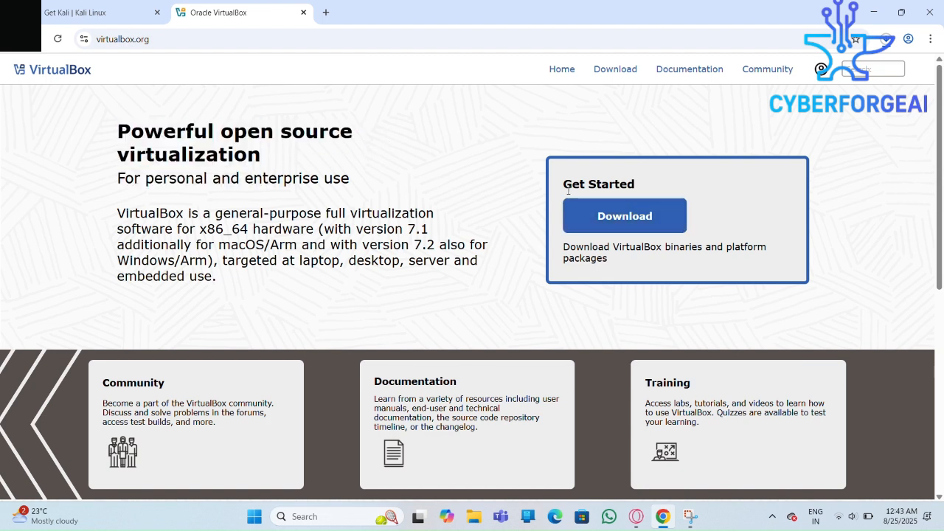
pyautogui.moveTo(565, 186); pyautogui.dragTo(640, 189)
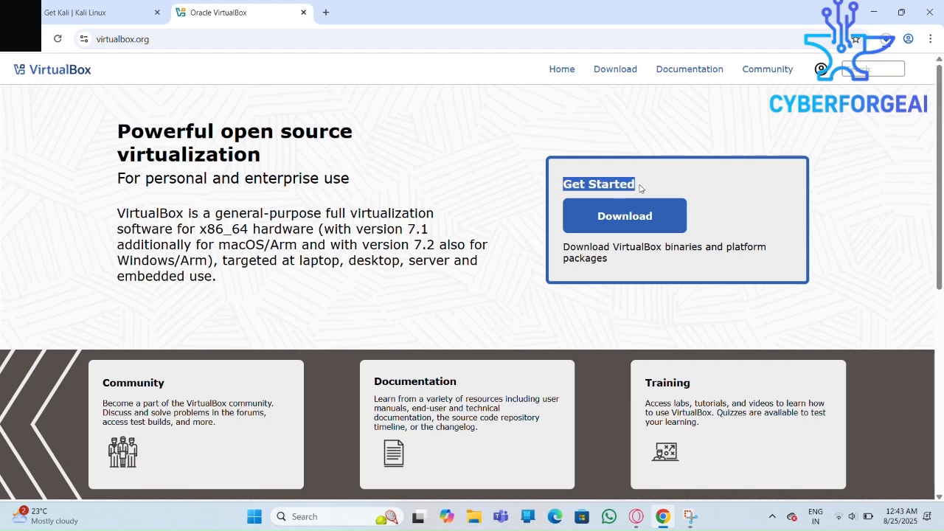
pyautogui.click(526, 215)
pyautogui.click(621, 219)
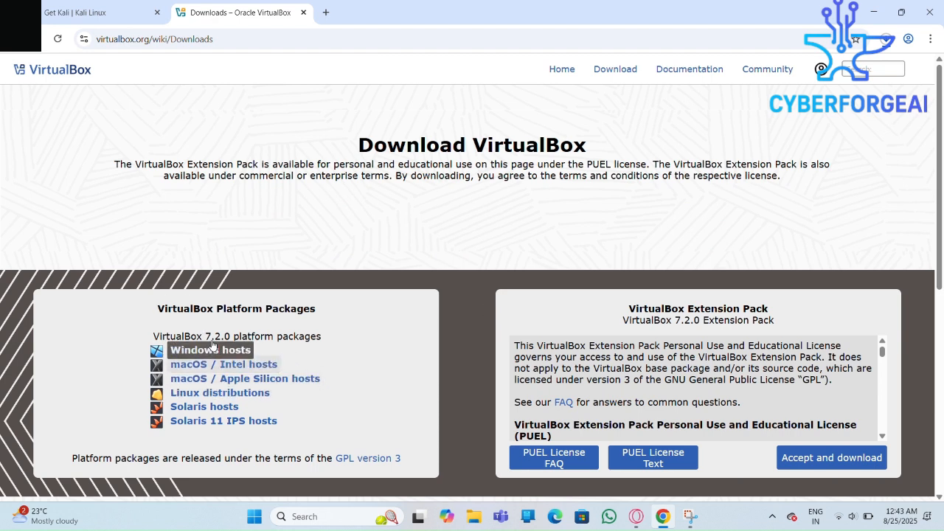
# Download the VirtualBox 7.2.0 platform package for Windows hosts and check the recent download history
pyautogui.moveTo(155, 334); pyautogui.dragTo(339, 343)
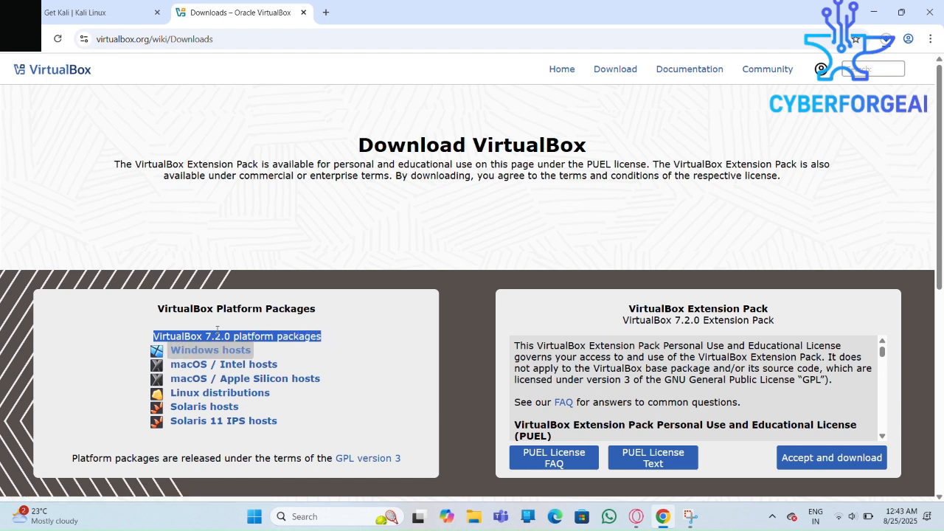
pyautogui.click(302, 330)
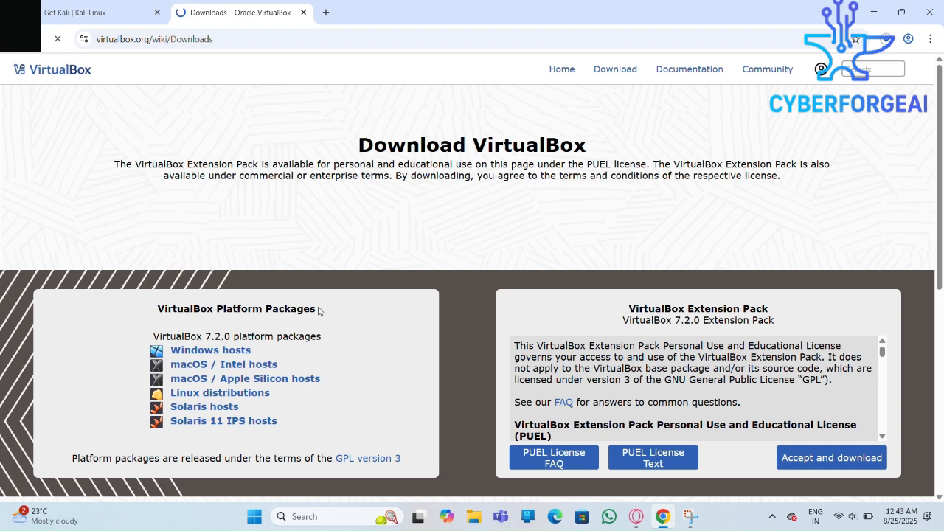
pyautogui.click(888, 43)
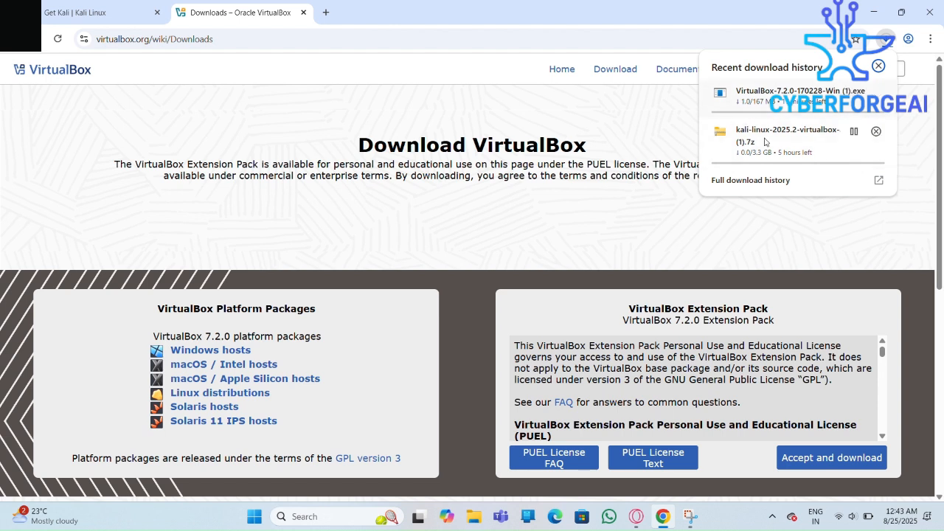
pyautogui.click(583, 252)
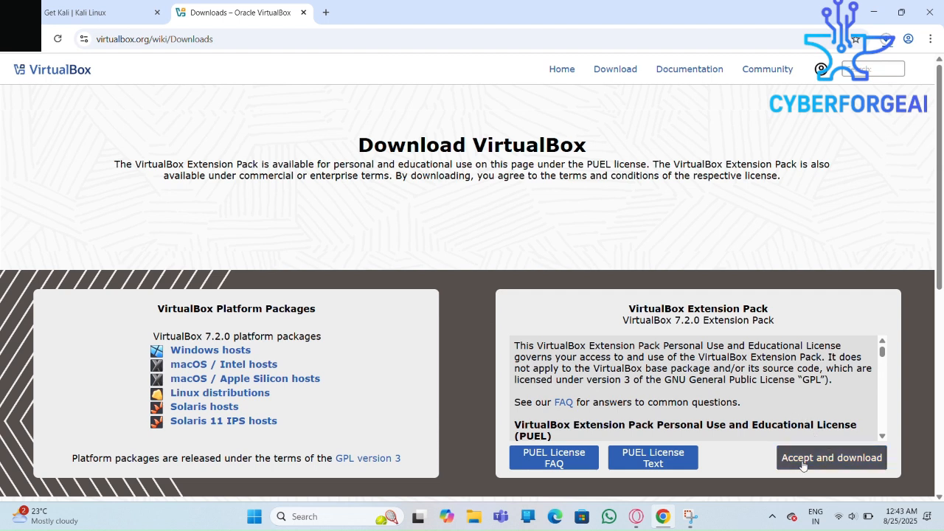
pyautogui.moveTo(632, 309); pyautogui.dragTo(769, 307)
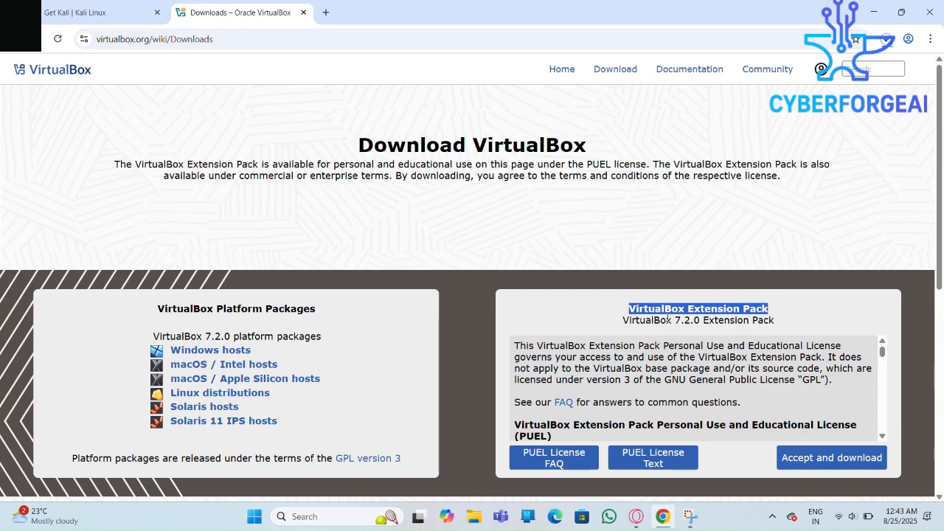
pyautogui.click(790, 310)
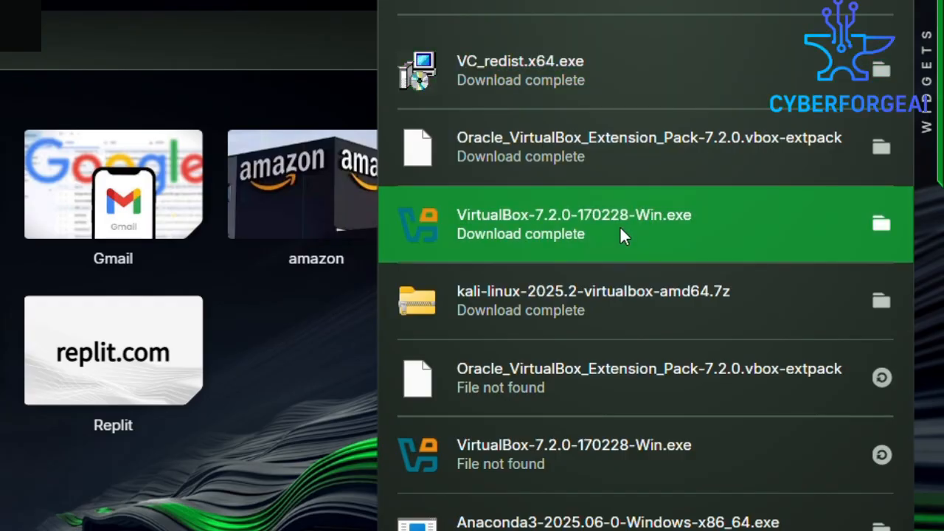
# Start the Oracle VirtualBox 7.2.0 installer and accept the terms of the license agreement
pyautogui.click(622, 235)
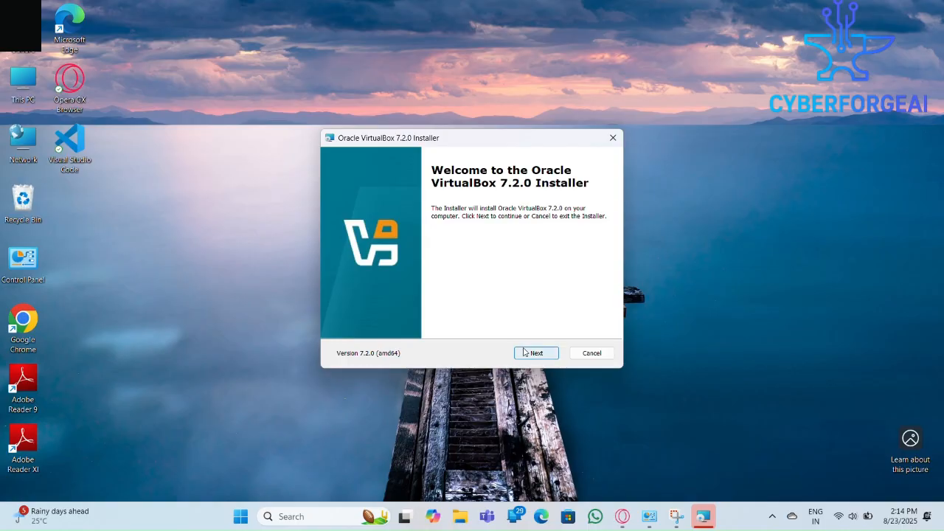
pyautogui.click(525, 353)
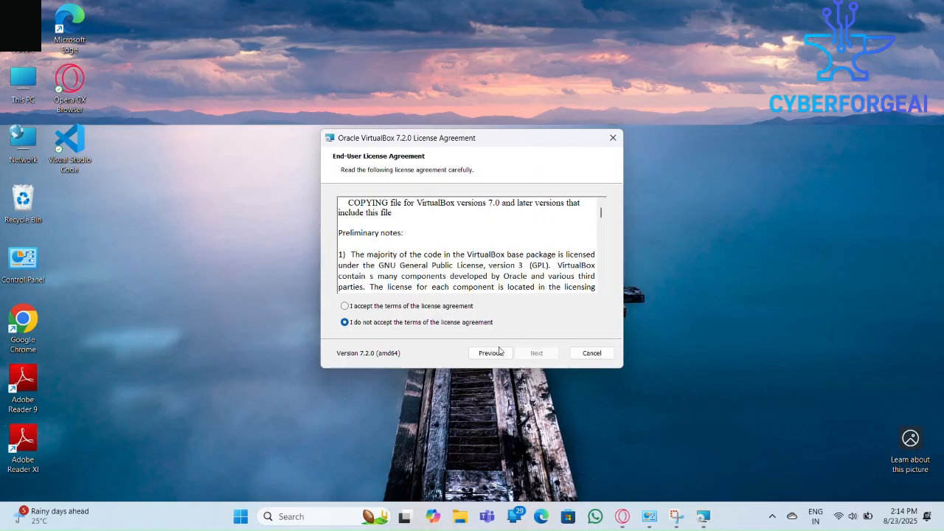
pyautogui.click(346, 307)
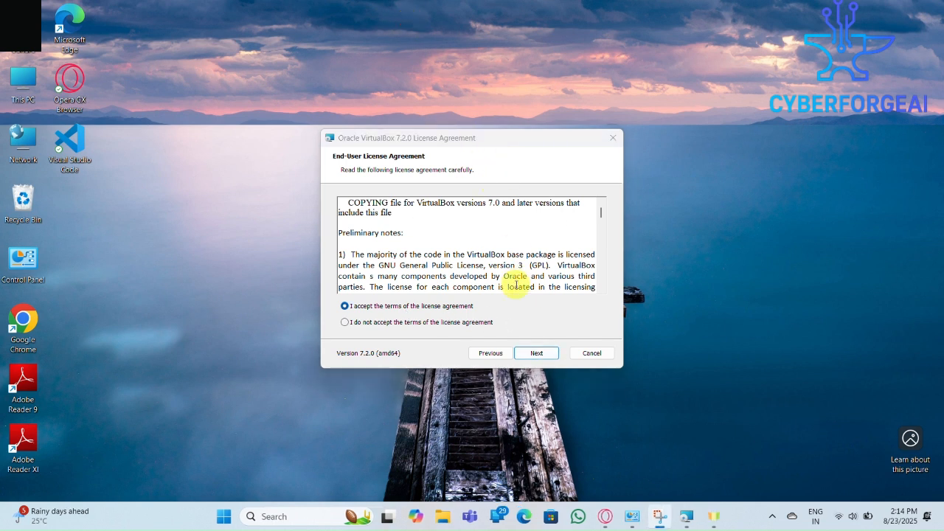
pyautogui.click(538, 355)
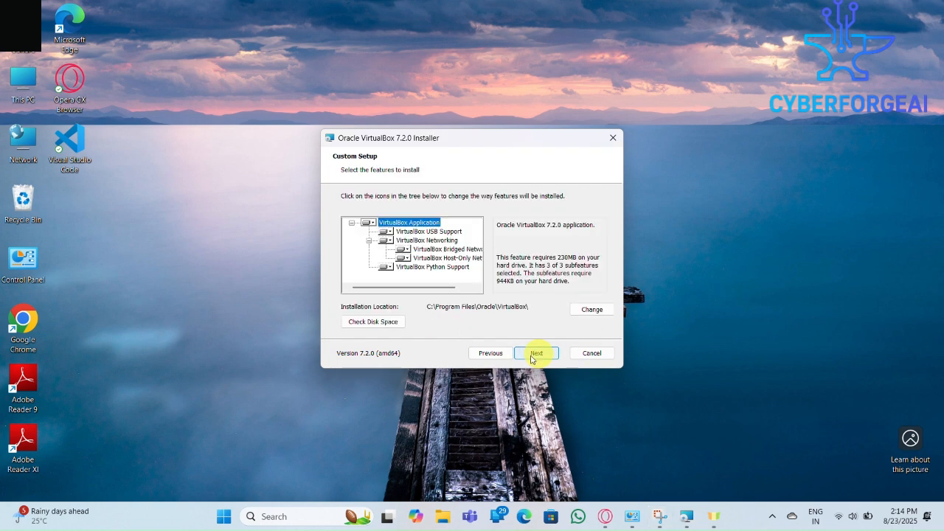
# Install VirtualBox with the default features and startup options, accepting the network disconnection
pyautogui.click(533, 357)
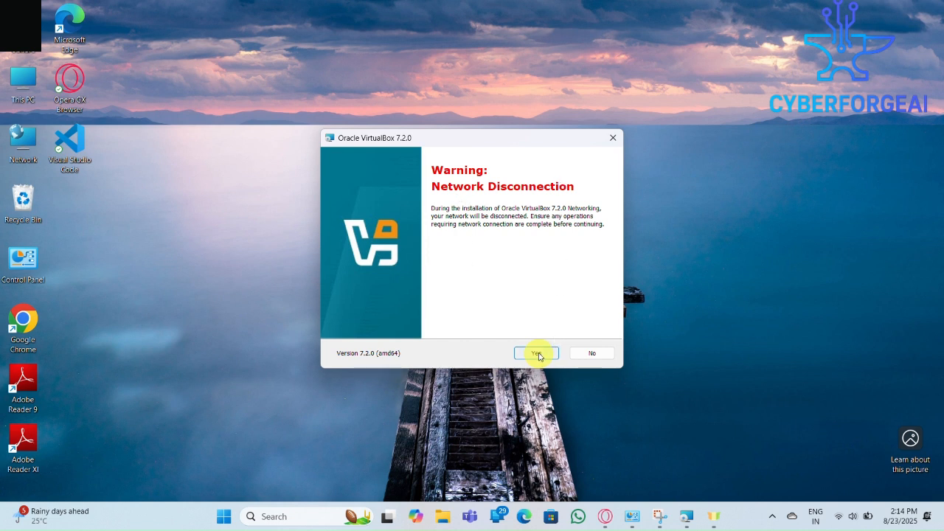
pyautogui.click(538, 356)
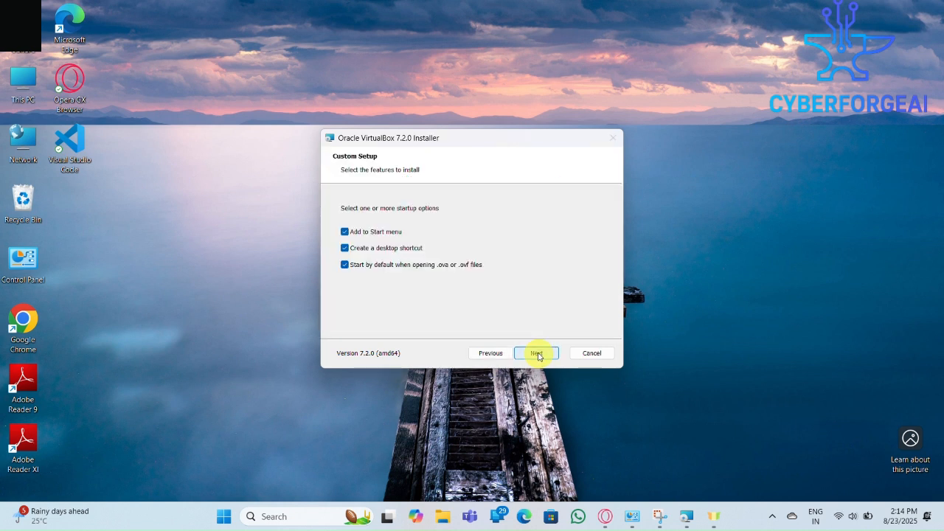
pyautogui.click(538, 355)
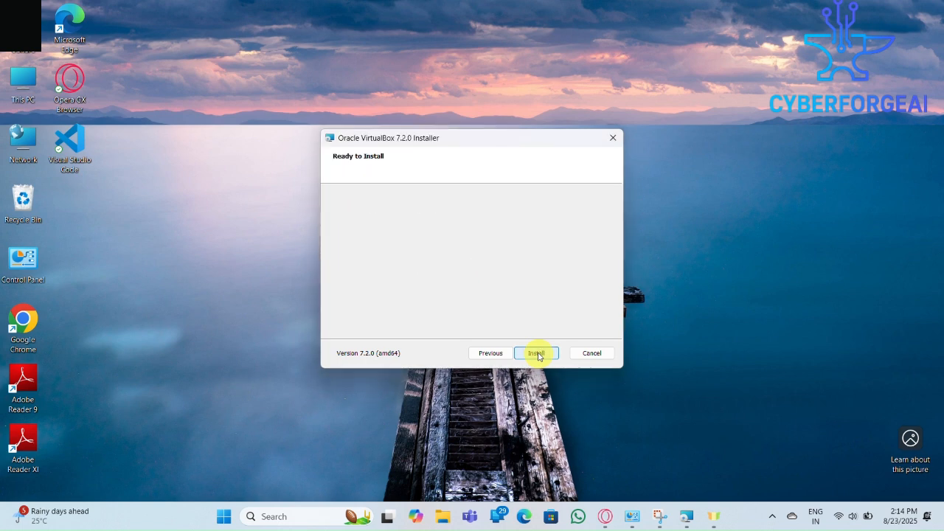
pyautogui.click(537, 353)
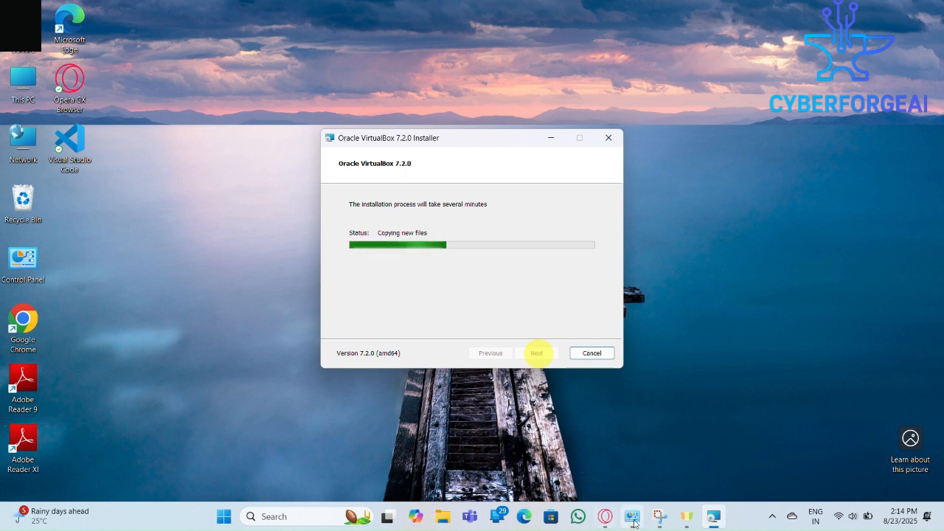
# Reopen Control Panel and go to the network adapter settings through the Network and Sharing Center
pyautogui.moveTo(632, 516)
pyautogui.click(684, 411)
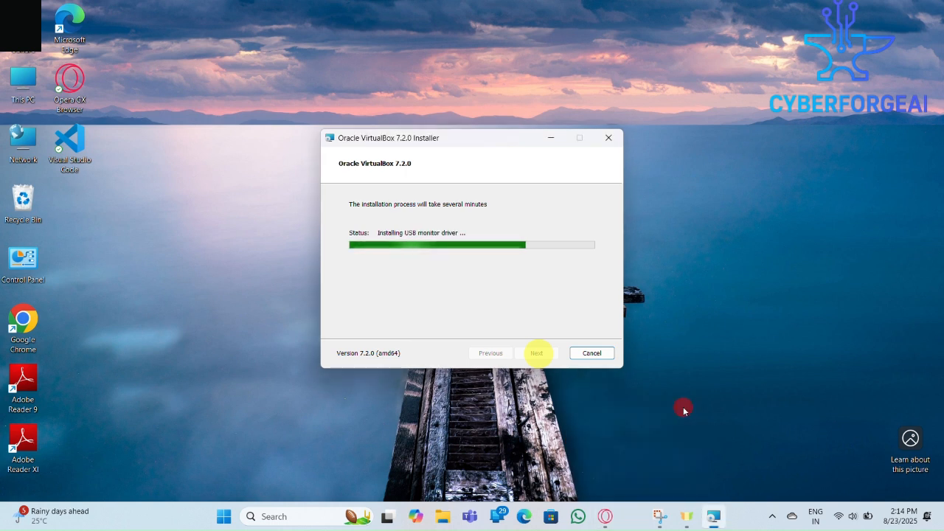
pyautogui.press('super')
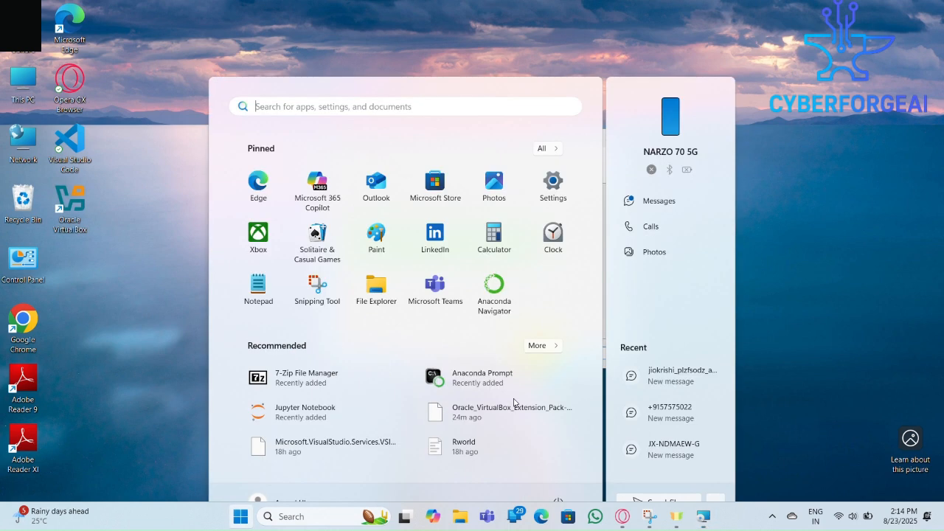
pyautogui.write('con')
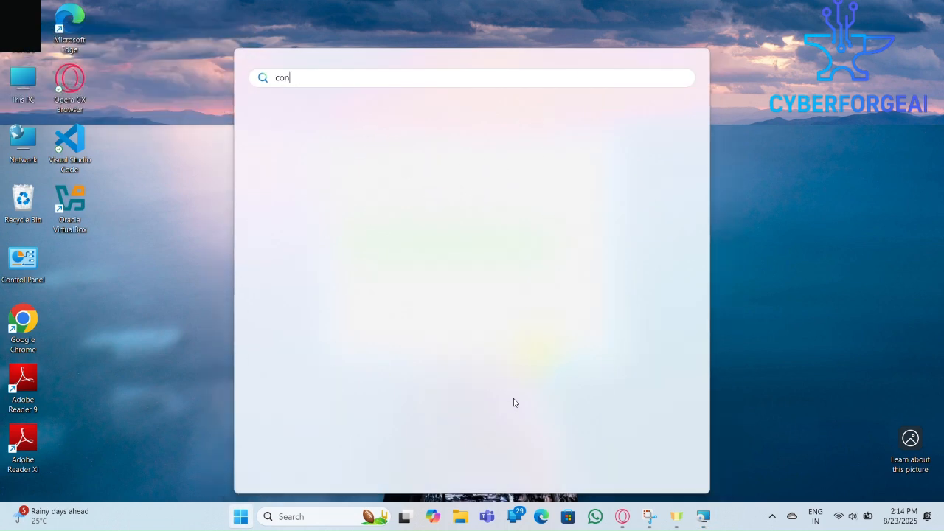
pyautogui.press('Return')
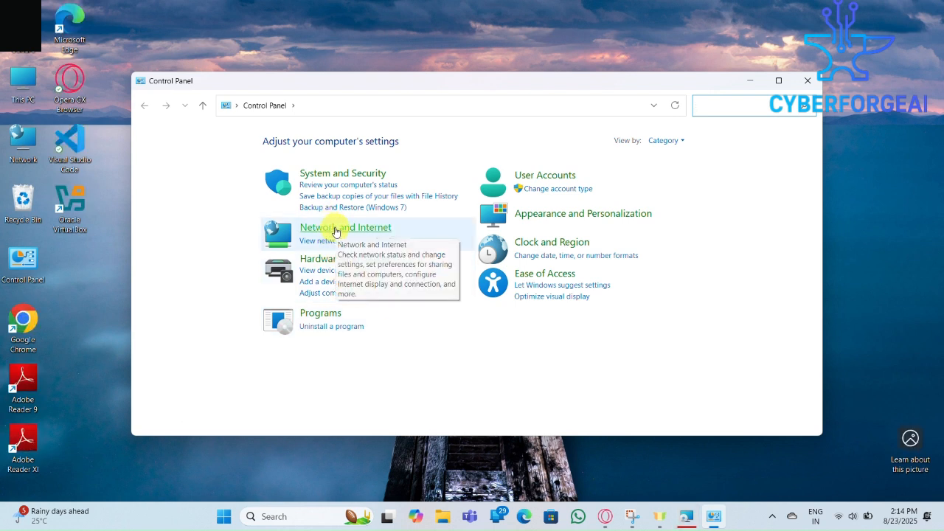
pyautogui.click(326, 227)
pyautogui.click(345, 142)
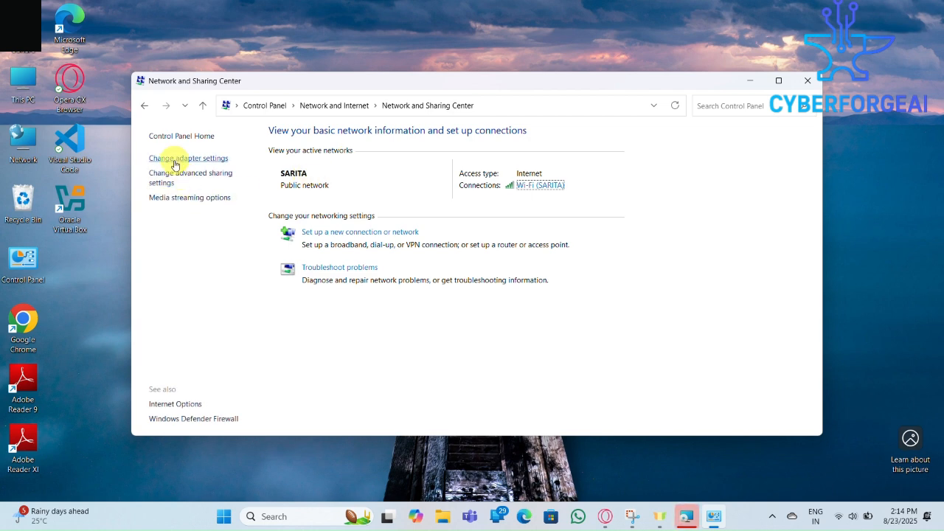
pyautogui.click(185, 159)
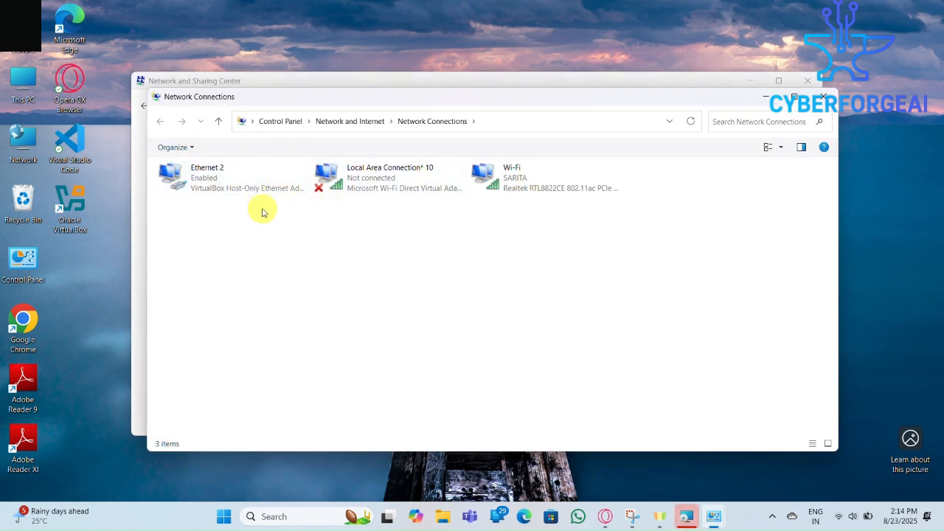
# Check the status of the VirtualBox Host-Only Ethernet adapter, Ethernet 2, and close the Network Connections window
pyautogui.click(253, 181)
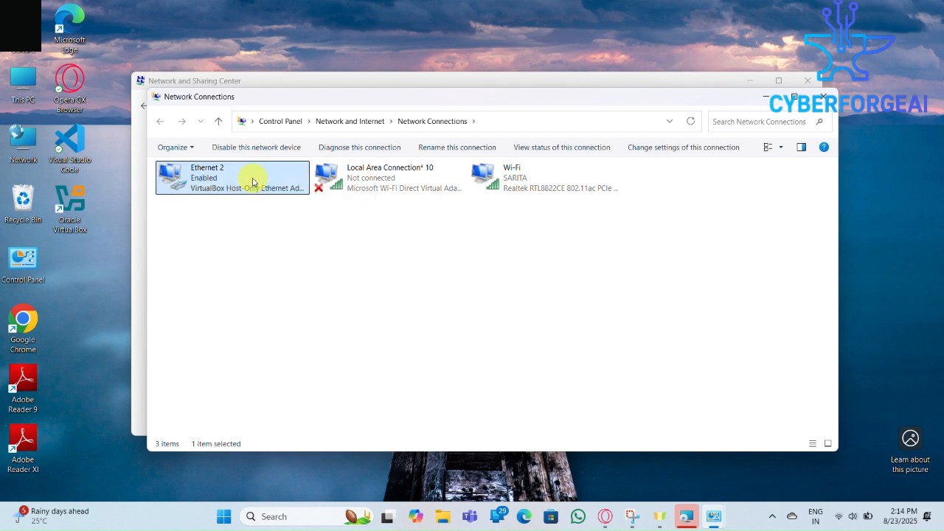
pyautogui.doubleClick(253, 182)
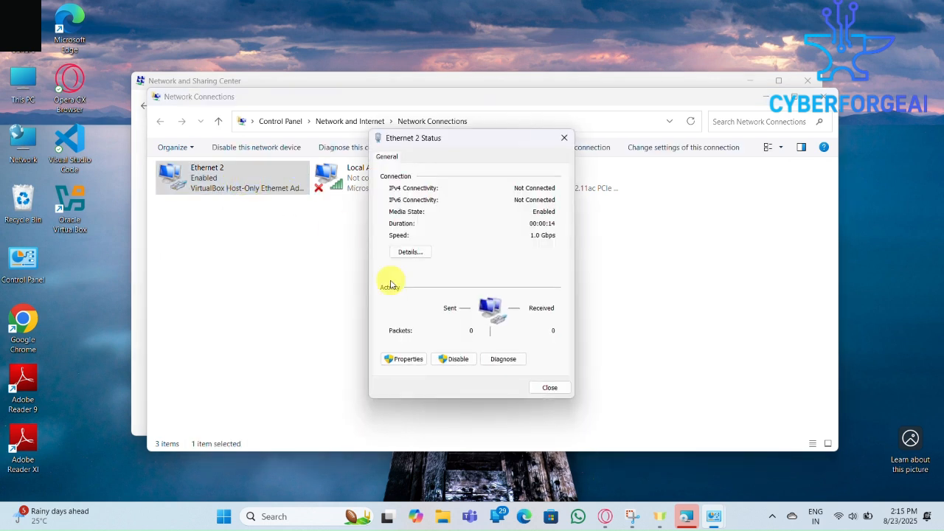
pyautogui.click(550, 390)
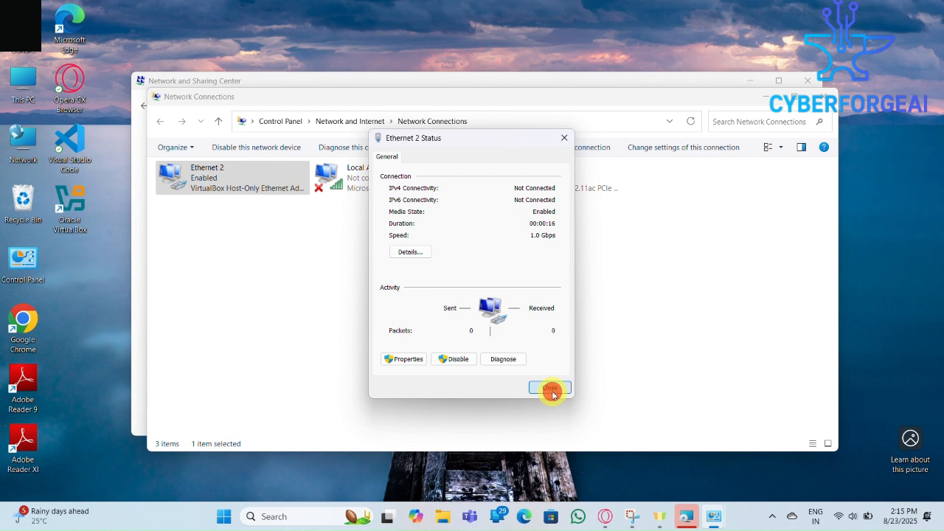
pyautogui.click(820, 97)
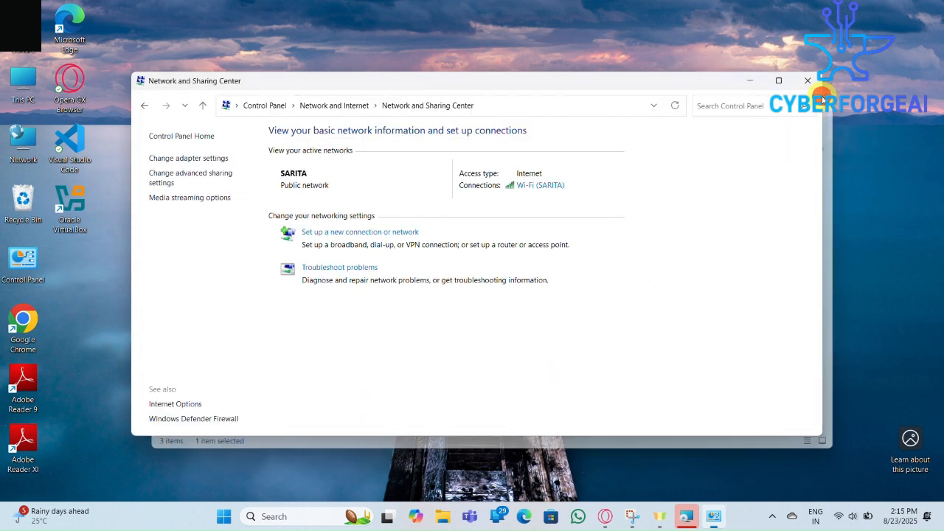
# Close the Network and Sharing Center and finish the VirtualBox installer with the option to start Oracle VirtualBox 7.2.0 enabled
pyautogui.click(807, 80)
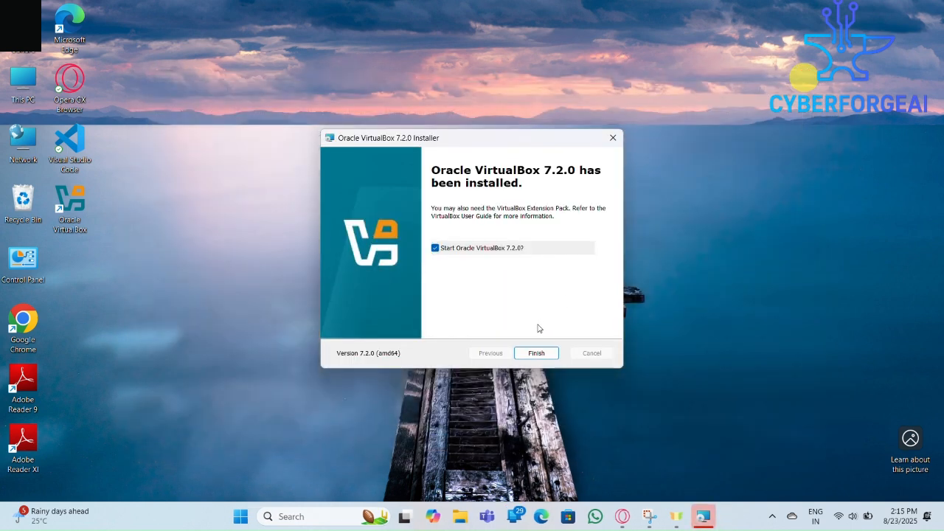
pyautogui.click(536, 353)
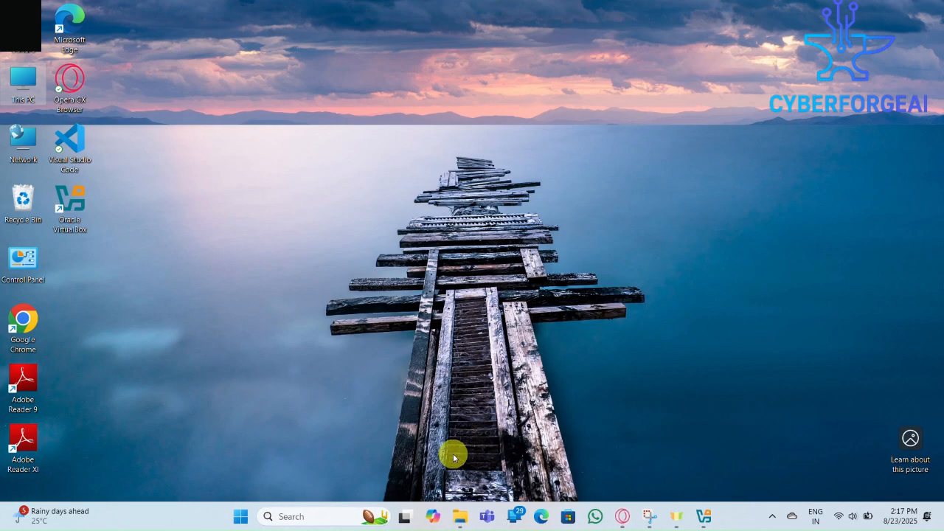
# Install Oracle_VirtualBox_Extension_Pack-7.2.0 from the Downloads folder and agree to its license
pyautogui.click(461, 519)
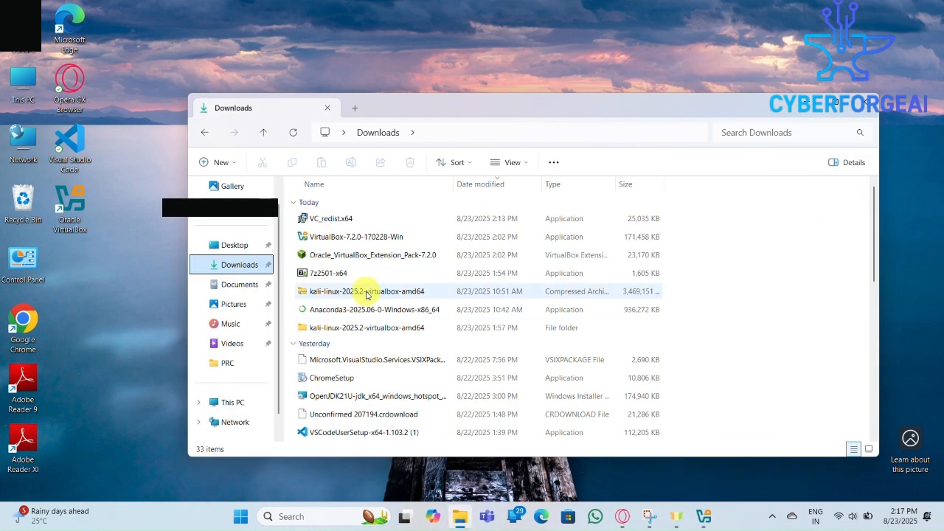
pyautogui.click(358, 258)
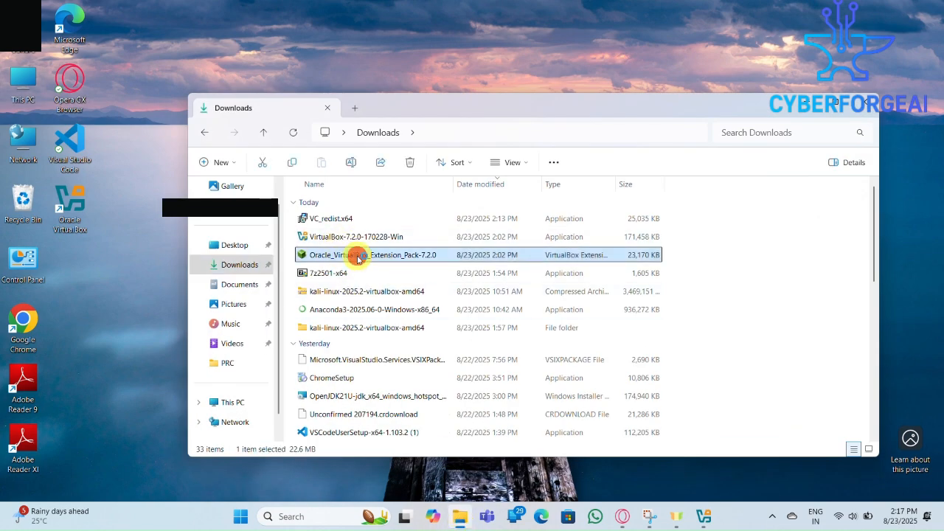
pyautogui.doubleClick(358, 258)
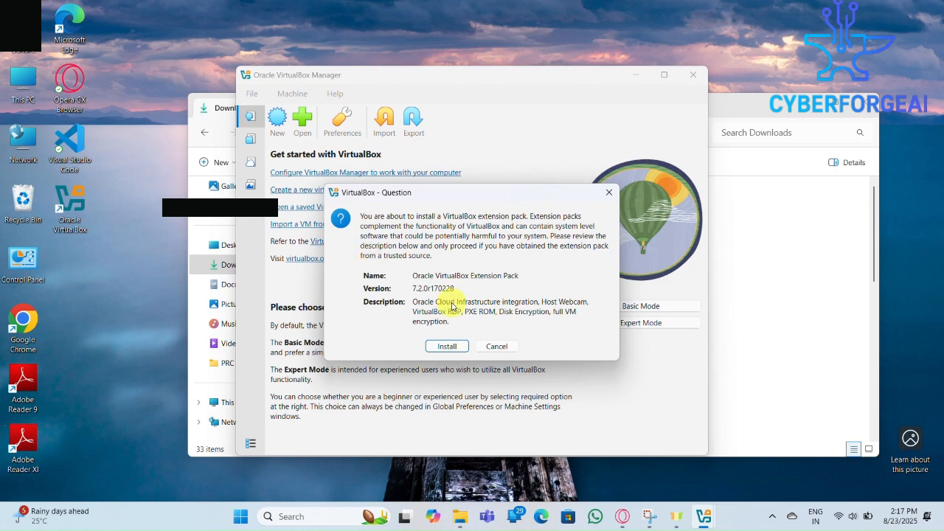
pyautogui.click(453, 346)
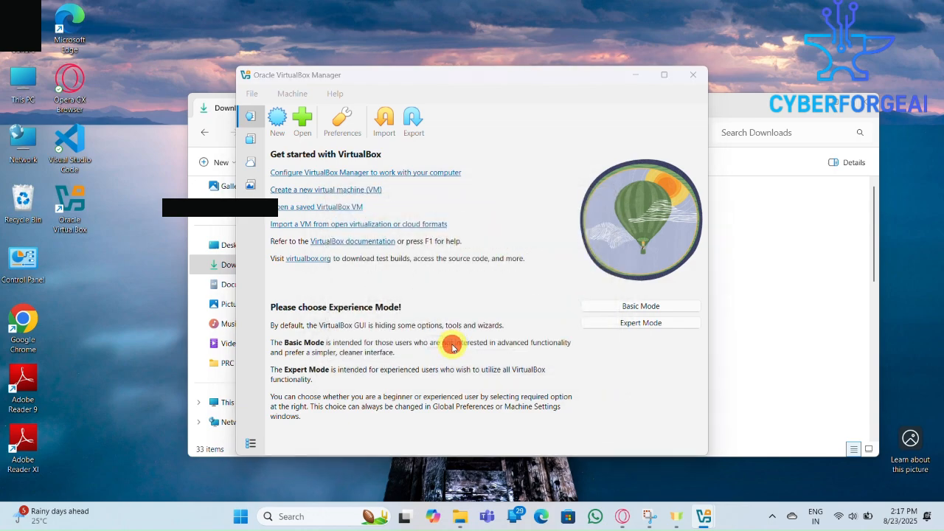
pyautogui.scroll(-20, 524, 253)
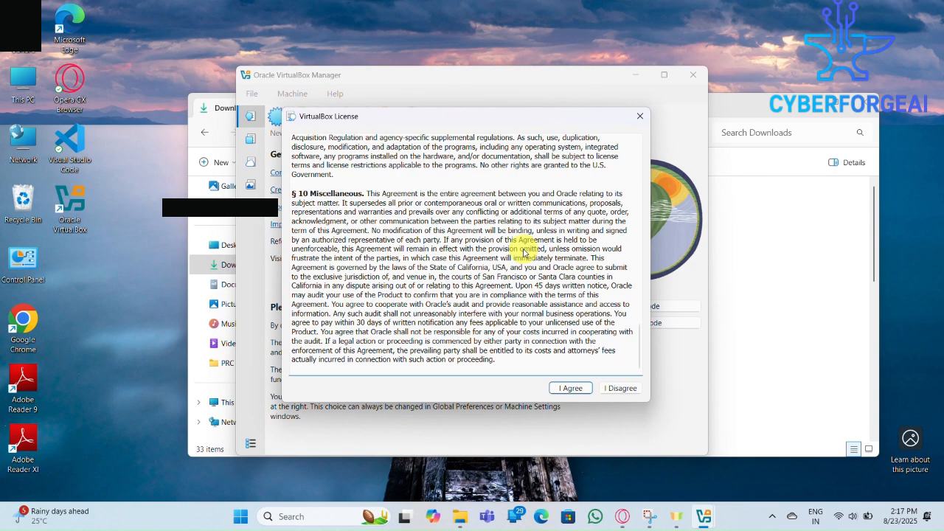
pyautogui.click(570, 389)
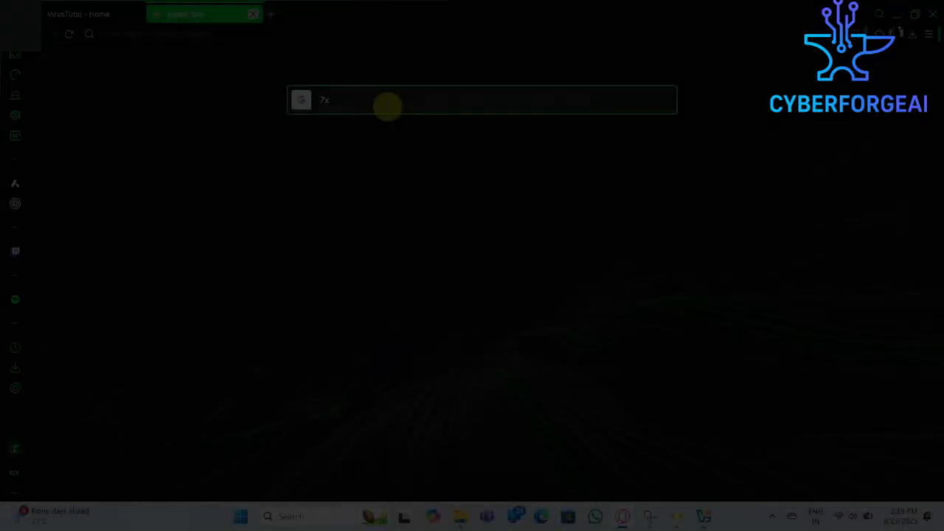
# Search the web for 7zip and open the official 7-Zip website
pyautogui.write('zl')
pyautogui.press('BackSpace')
pyautogui.write('ip')
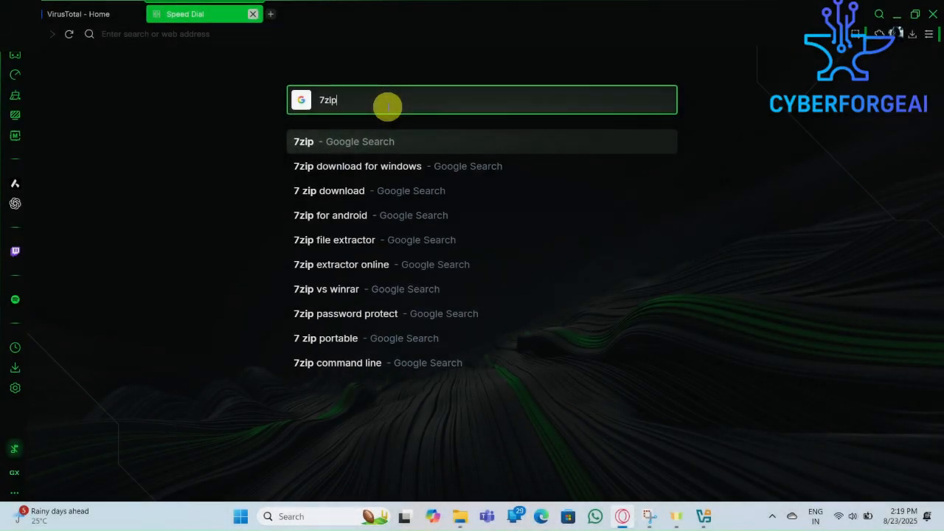
pyautogui.press('Return')
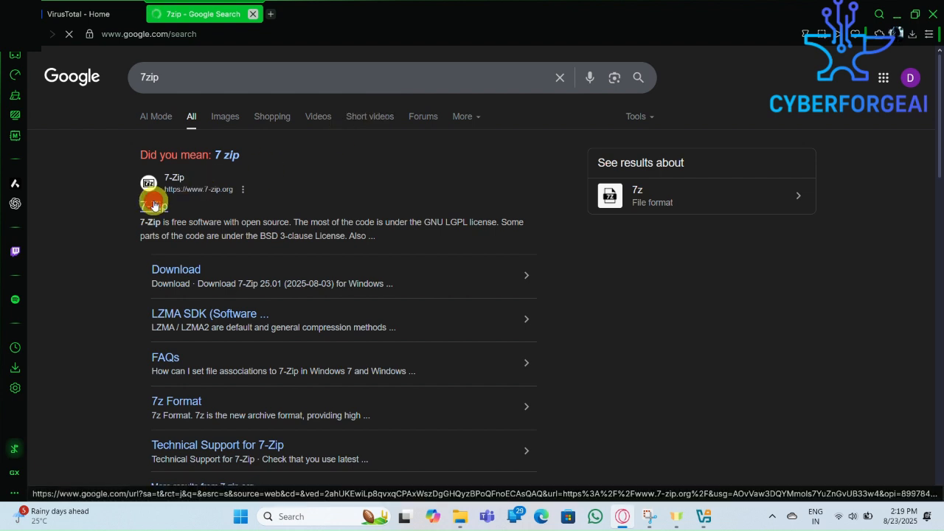
pyautogui.click(154, 205)
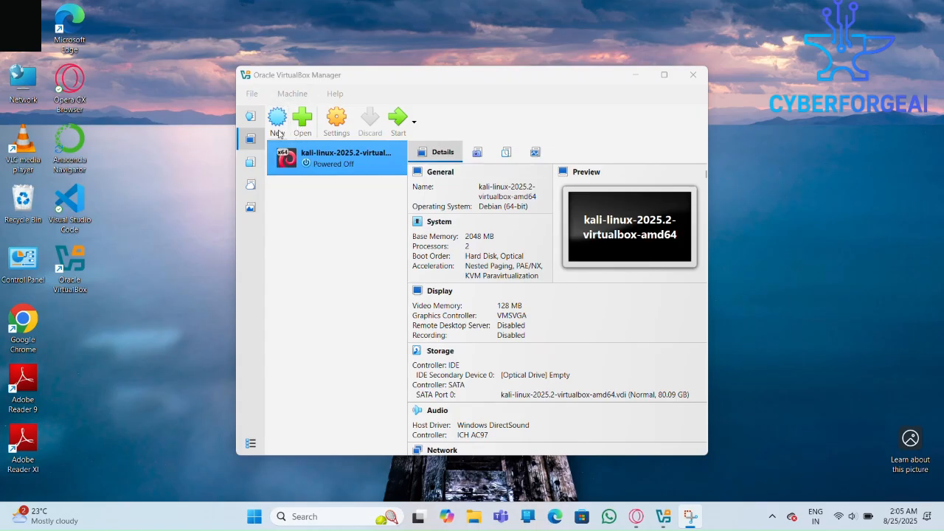
pyautogui.click(254, 115)
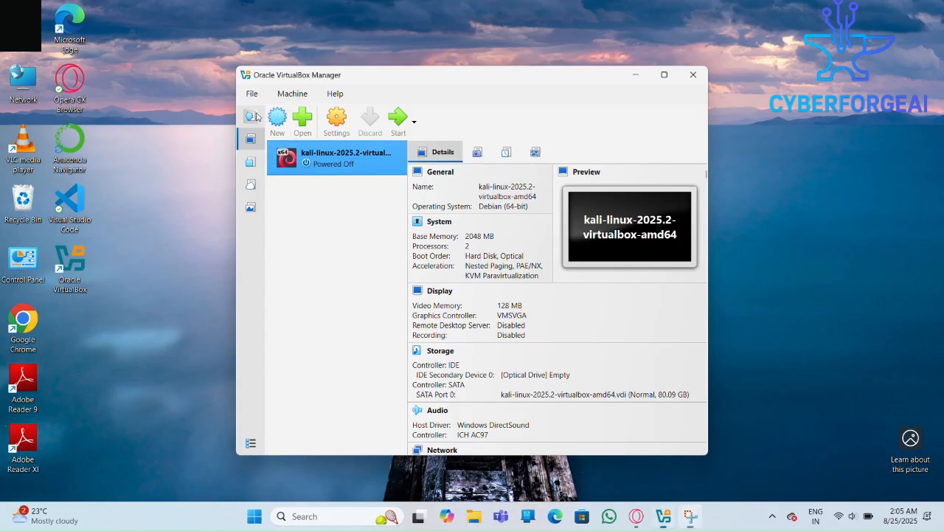
pyautogui.click(303, 125)
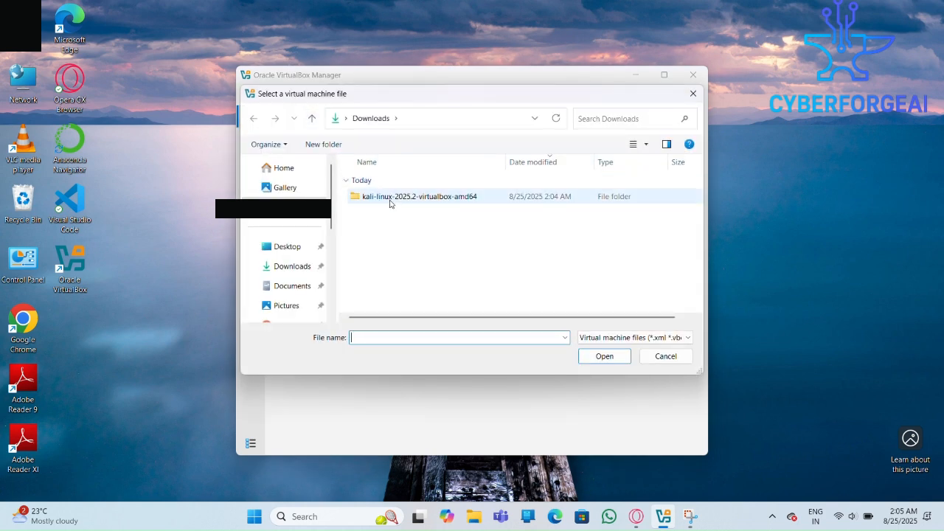
pyautogui.doubleClick(480, 200)
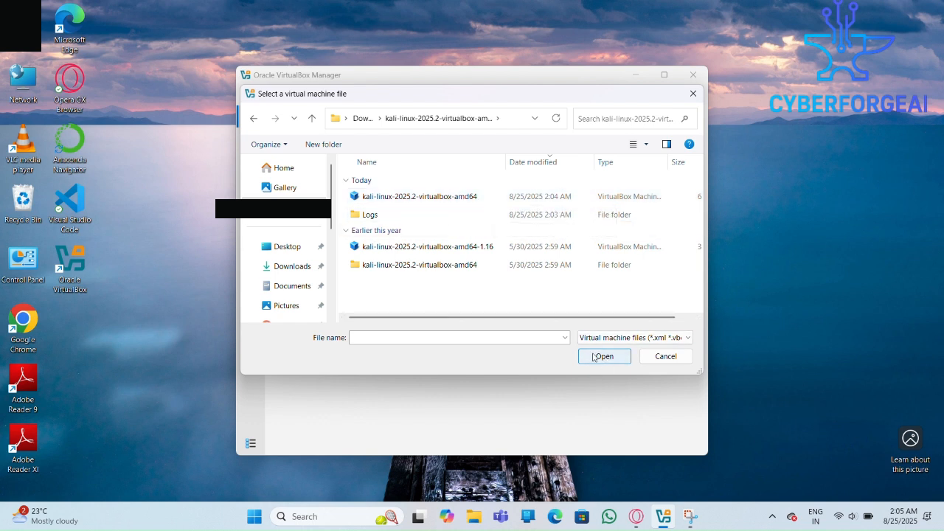
pyautogui.click(664, 359)
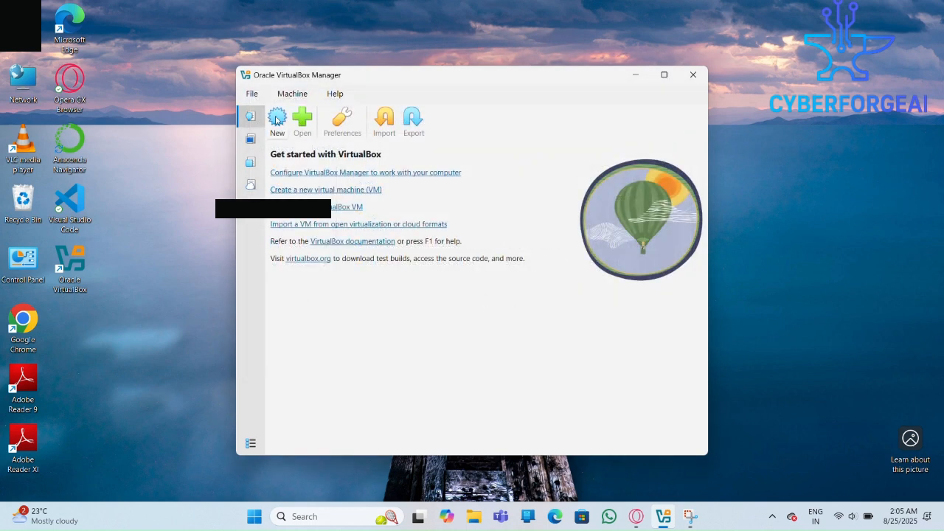
pyautogui.click(249, 143)
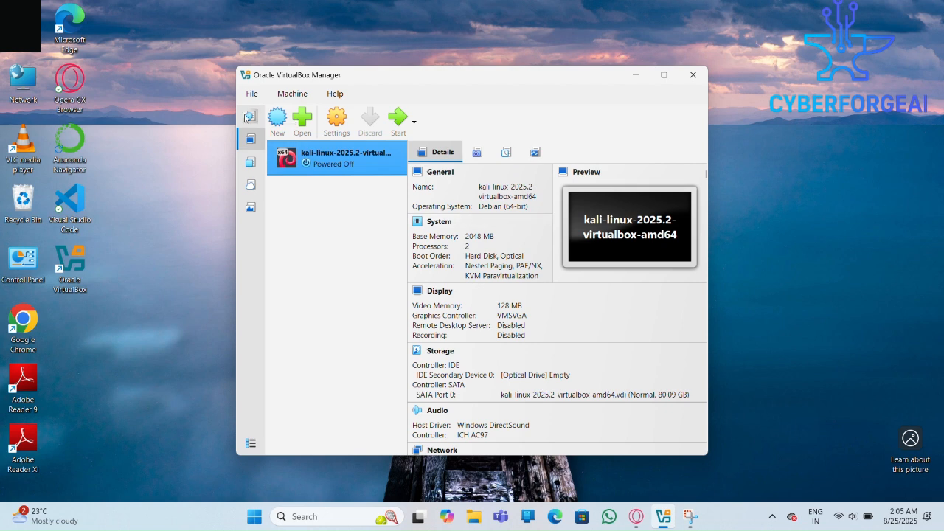
pyautogui.click(250, 116)
pyautogui.click(258, 144)
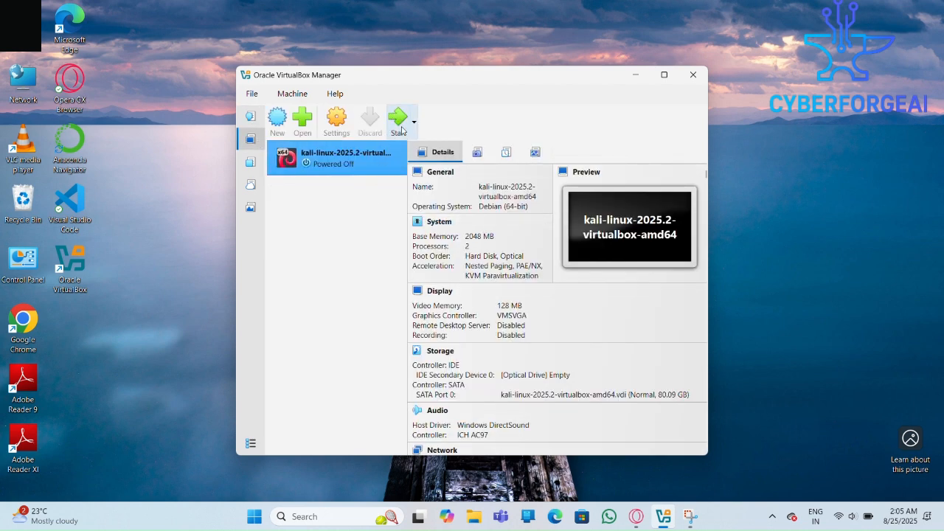
# Start the kali-linux-2025.2-virtualbox-amd64 virtual machine and dismiss the keyboard capture and mouse integration notifications
pyautogui.click(400, 125)
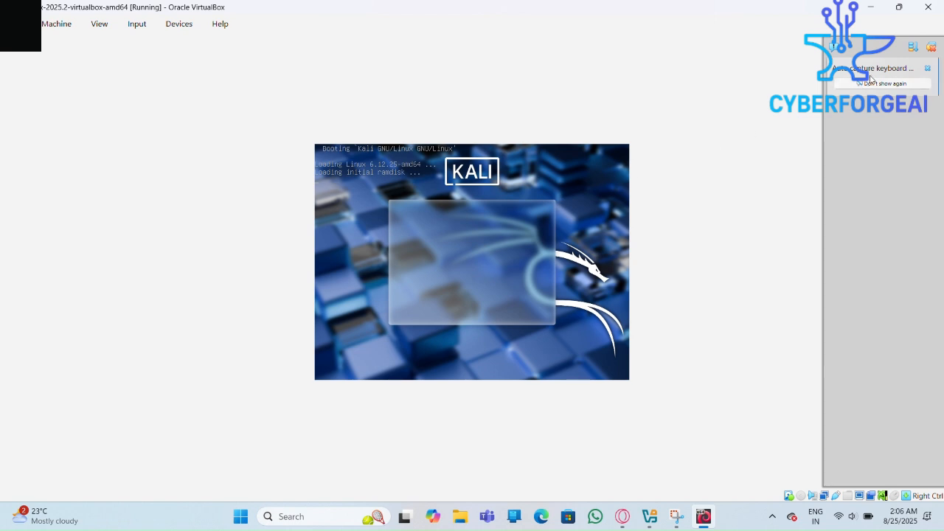
pyautogui.click(927, 68)
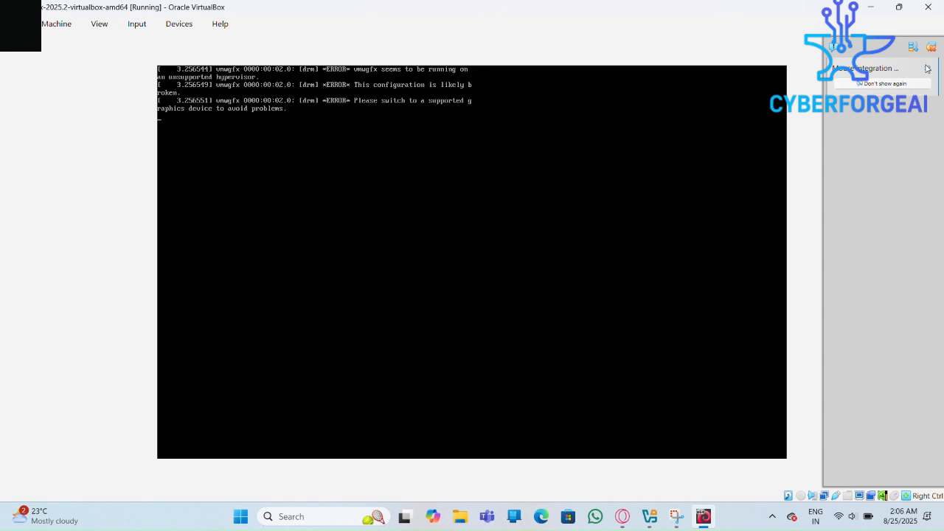
pyautogui.click(927, 68)
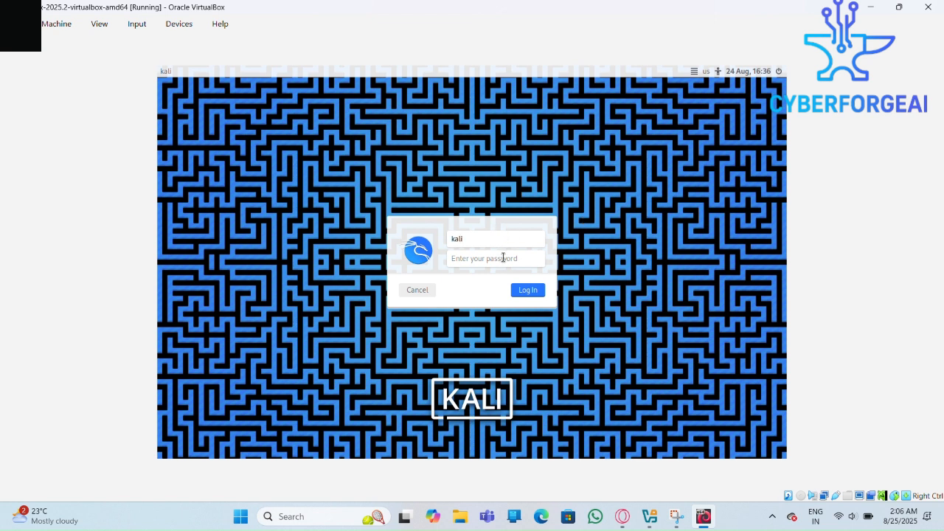
# Log in to the Kali desktop as the preset kali user by entering the account password
pyautogui.click(503, 257)
pyautogui.write('kali')
pyautogui.press('Return')
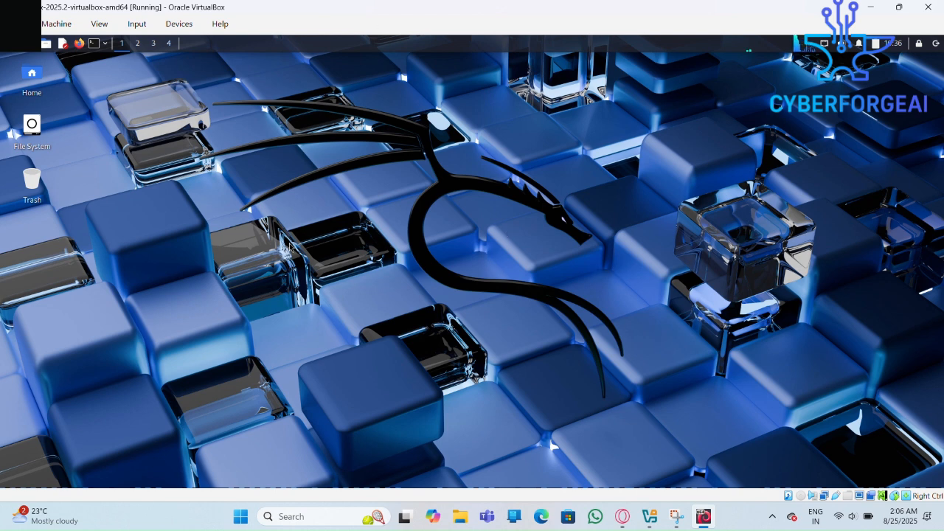
# Shut down the Kali Linux guest through its log-out dialog
pyautogui.click(935, 46)
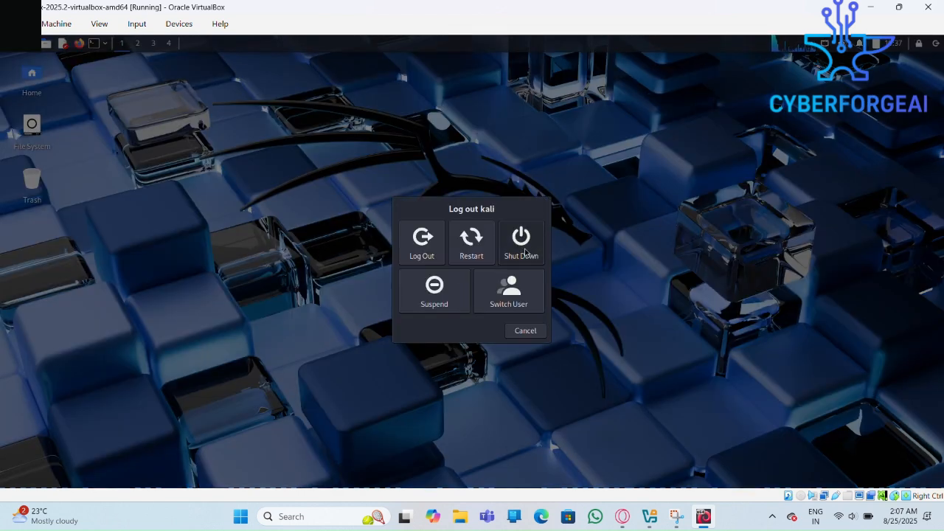
pyautogui.click(522, 244)
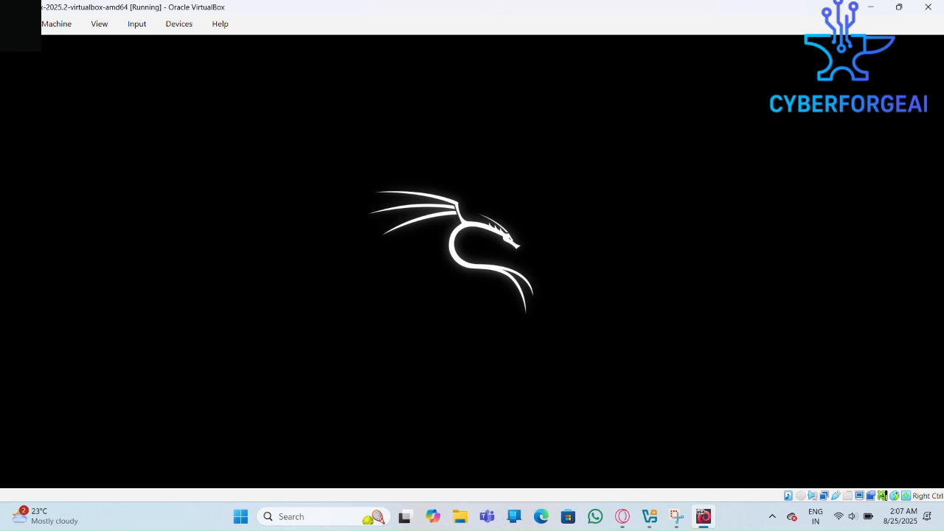